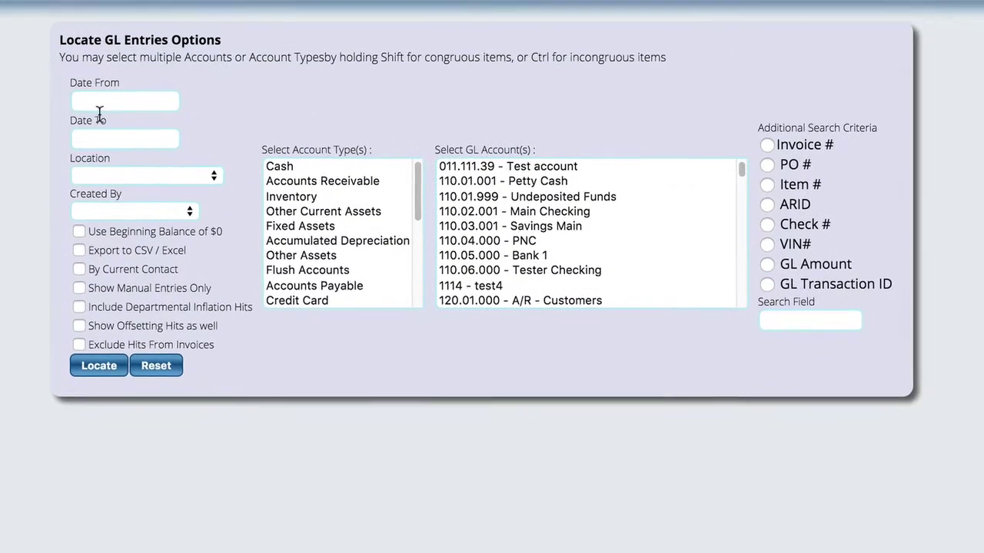
Locate the general ledger entries dated from 01/04/2016 to 01/04/2016 and look through the results.
{"action": "left_click", "coordinate": [397, 220]}
{"action": "left_click", "coordinate": [105, 203]}
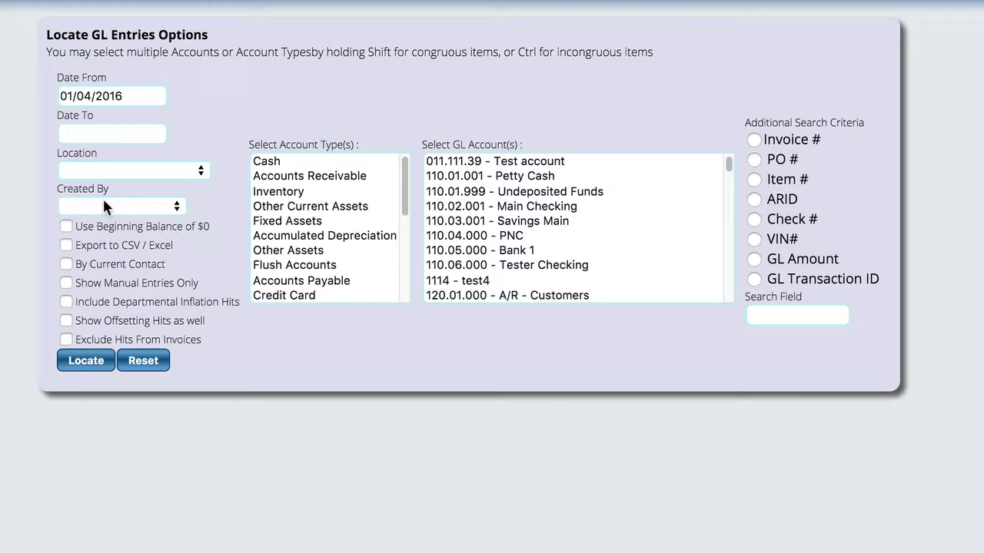
{"action": "left_click", "coordinate": [111, 135]}
{"action": "left_click", "coordinate": [101, 240]}
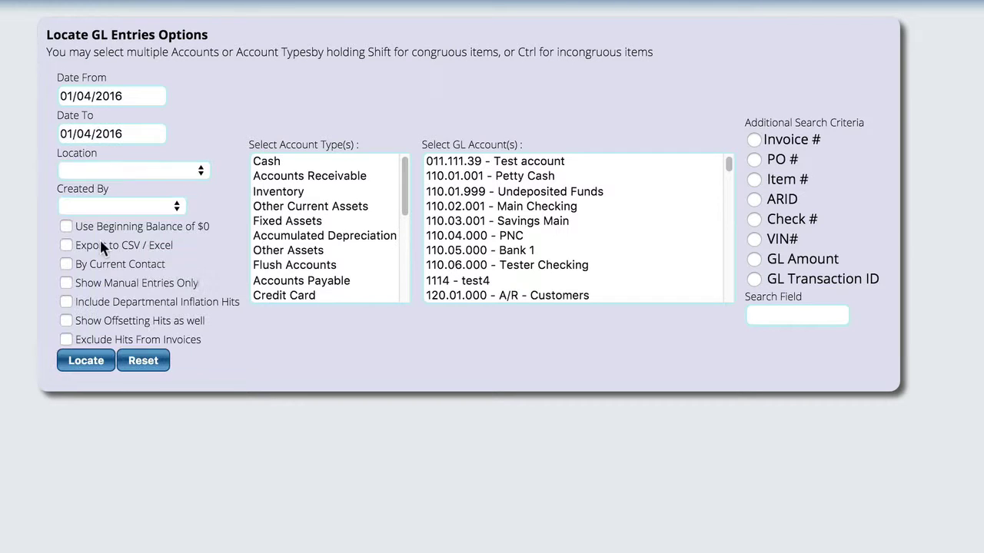
{"action": "left_click", "coordinate": [82, 363]}
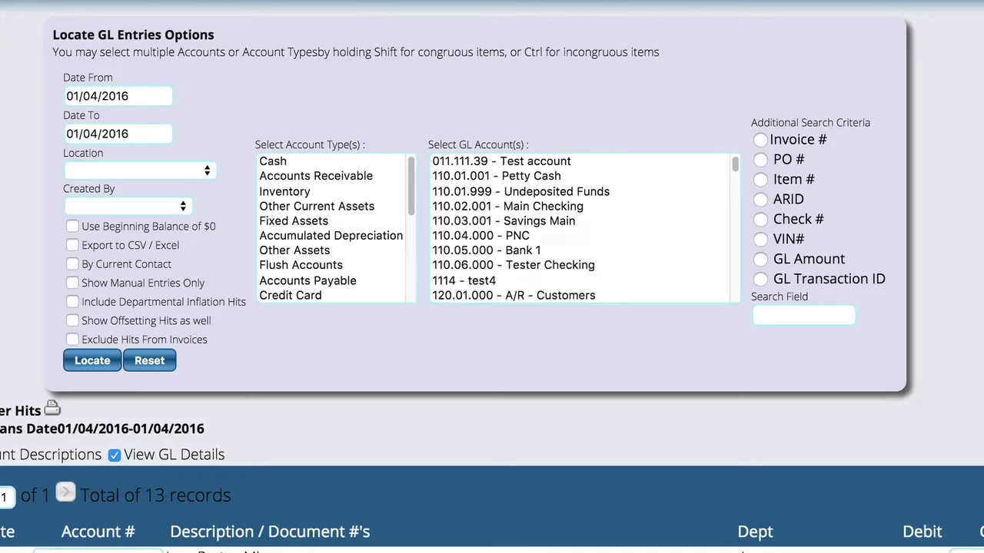
{"action": "scroll", "coordinate": [207, 481], "scroll_direction": "down", "scroll_amount": 6}
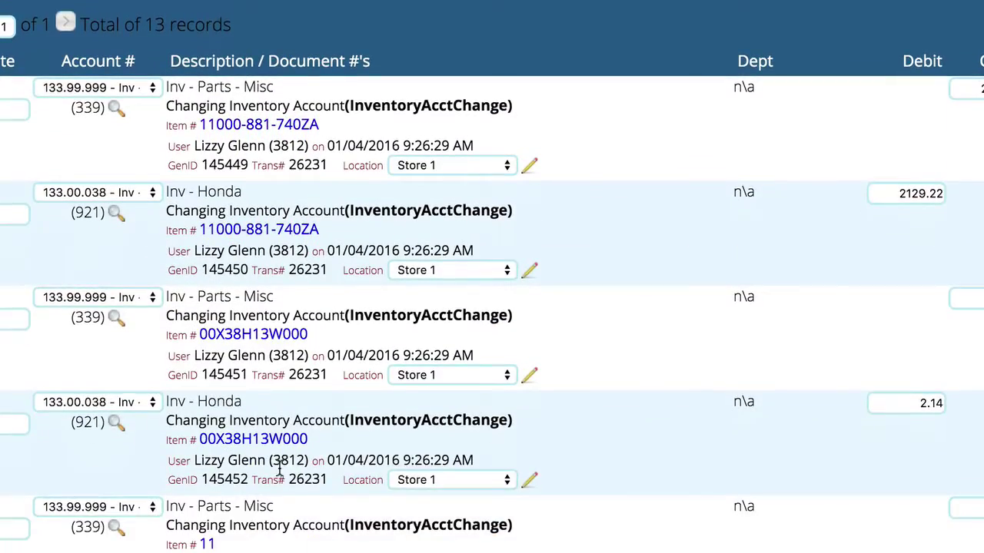
{"action": "scroll", "coordinate": [614, 455], "scroll_direction": "up", "scroll_amount": 7}
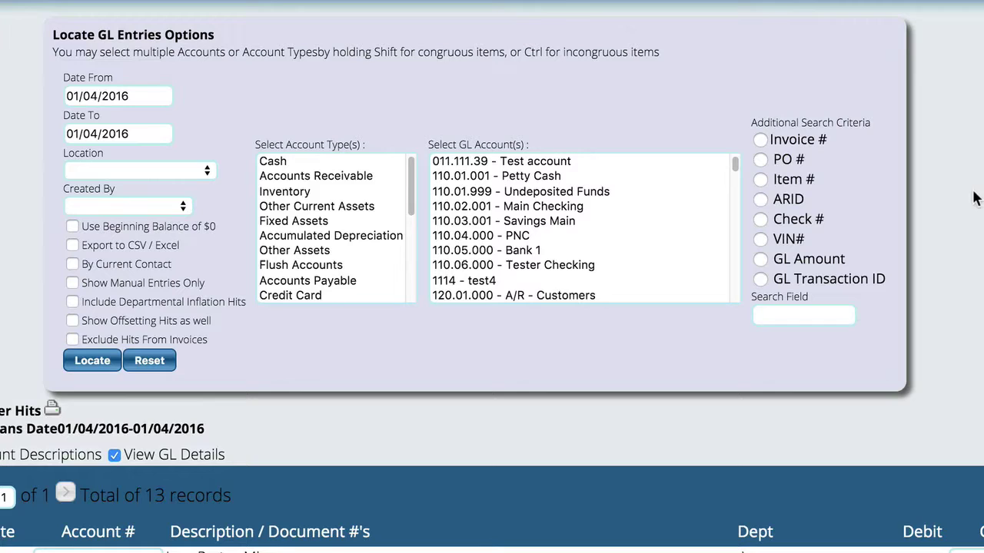
Choose Invoice # as the additional search criterion and select the Undeposited Funds GL account.
{"action": "left_click", "coordinate": [760, 141]}
{"action": "left_click", "coordinate": [792, 324]}
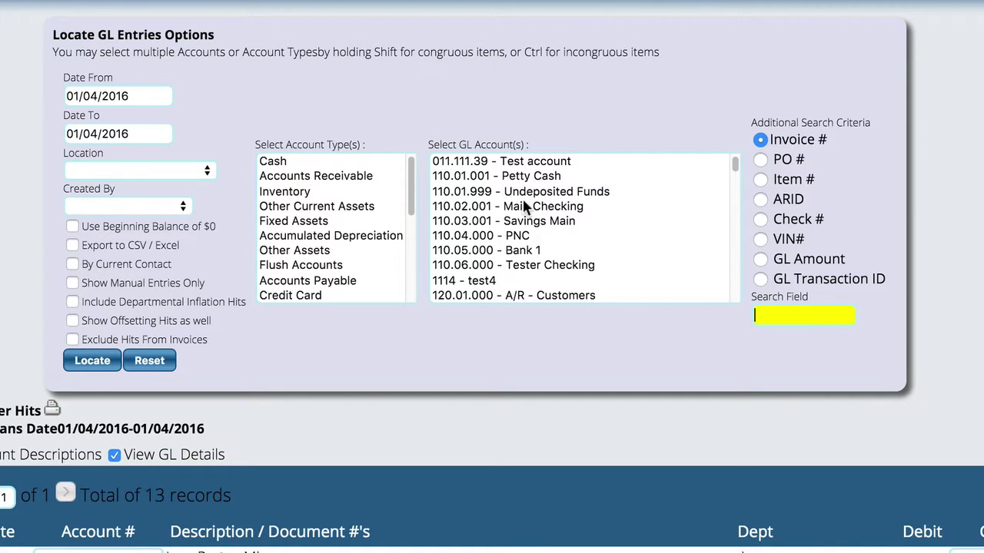
{"action": "left_click", "coordinate": [472, 177]}
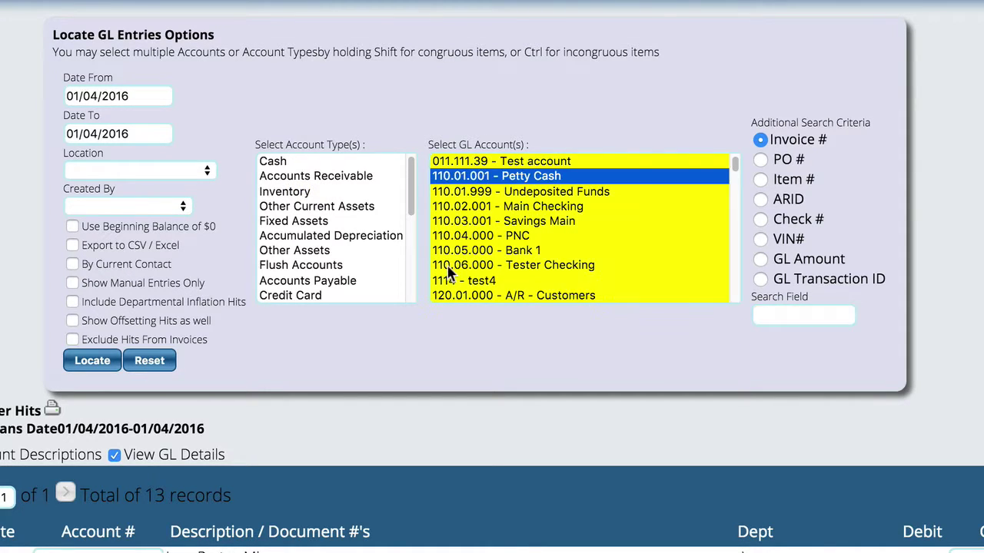
{"action": "left_click", "coordinate": [469, 192], "text": "shift"}
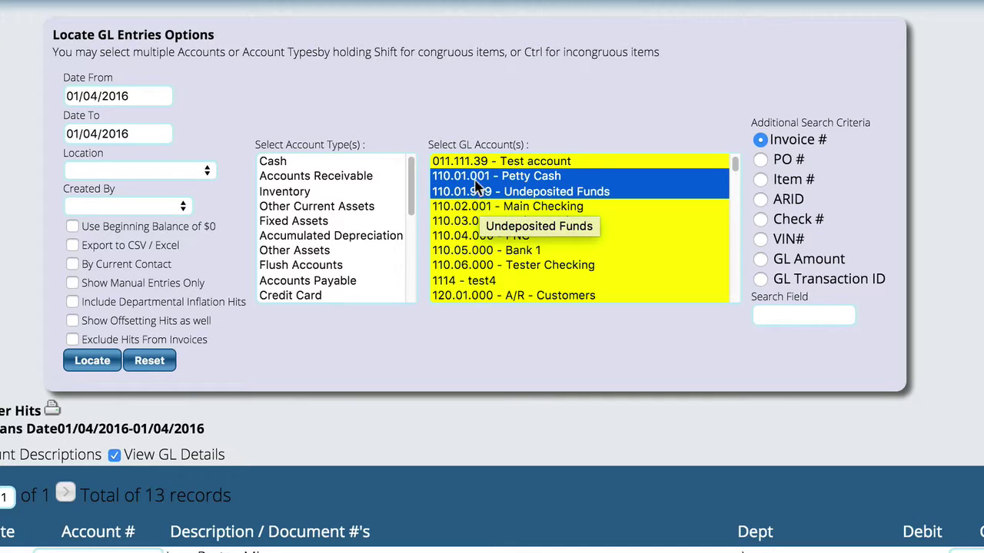
{"action": "left_click", "coordinate": [477, 196]}
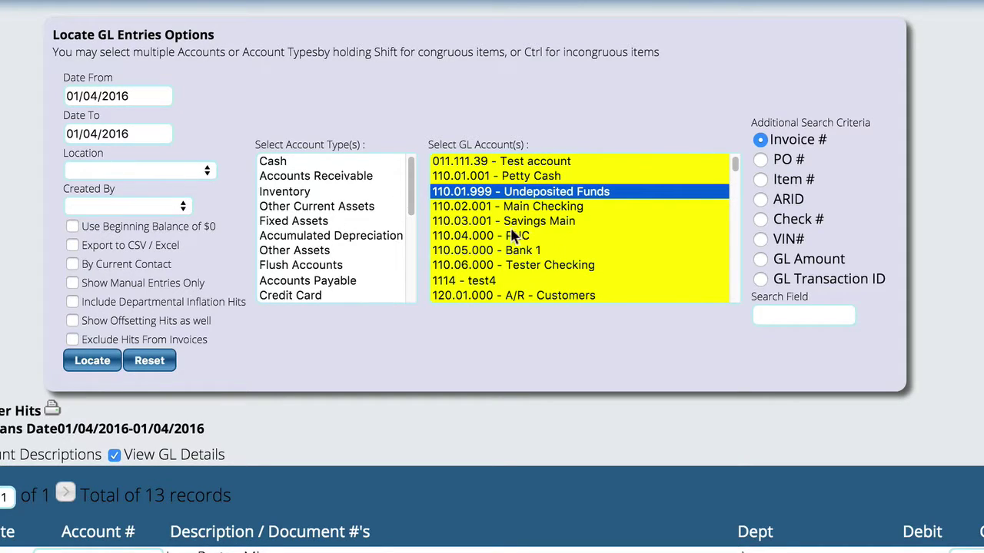
Review the available Location and Created By filter choices, leaving both filters blank.
{"action": "left_click", "coordinate": [95, 178]}
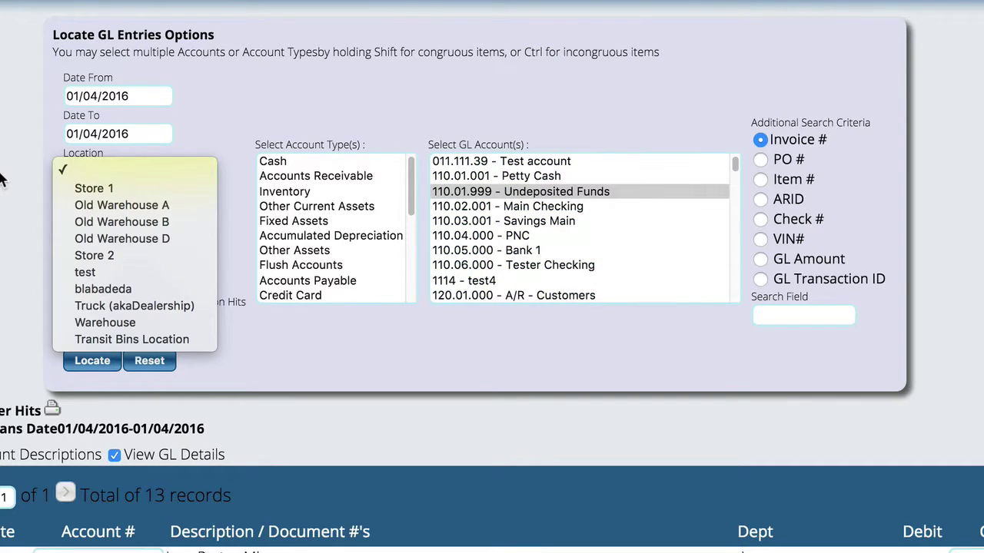
{"action": "left_click", "coordinate": [96, 171]}
{"action": "left_click", "coordinate": [107, 207]}
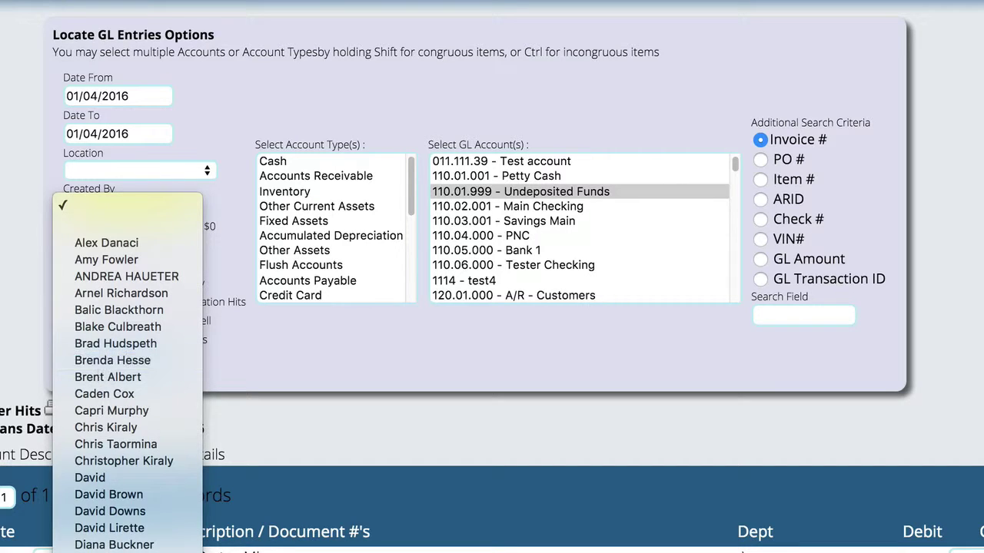
{"action": "left_click", "coordinate": [107, 206]}
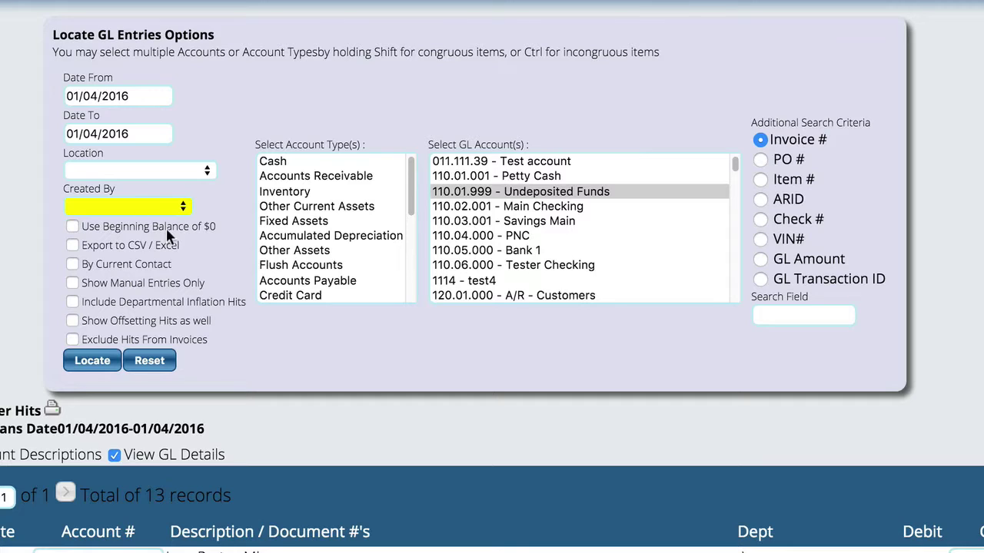
{"action": "left_click", "coordinate": [114, 363]}
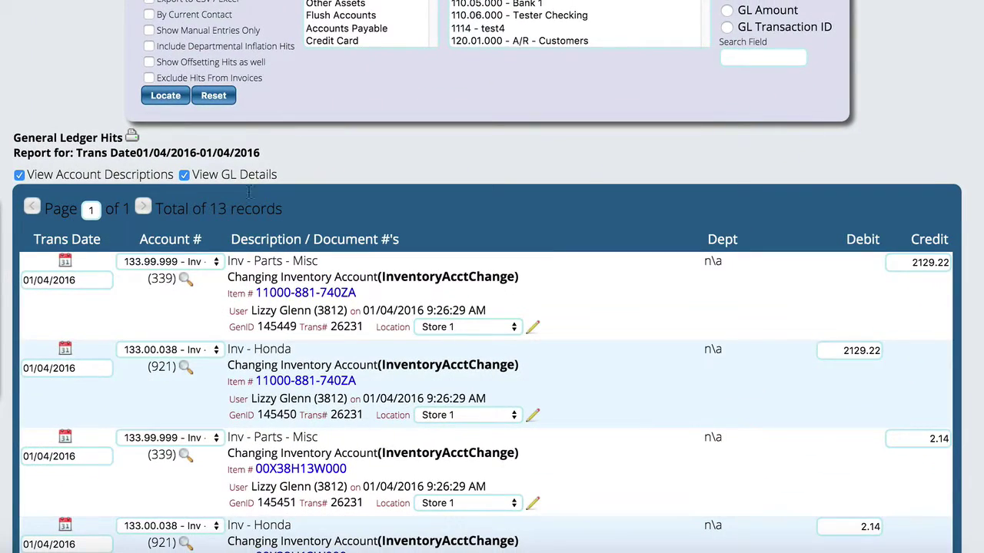
Examine the located ledger entries and the location setting of the first entry, keeping Store 1.
{"action": "scroll", "coordinate": [484, 336], "scroll_direction": "down", "scroll_amount": 1}
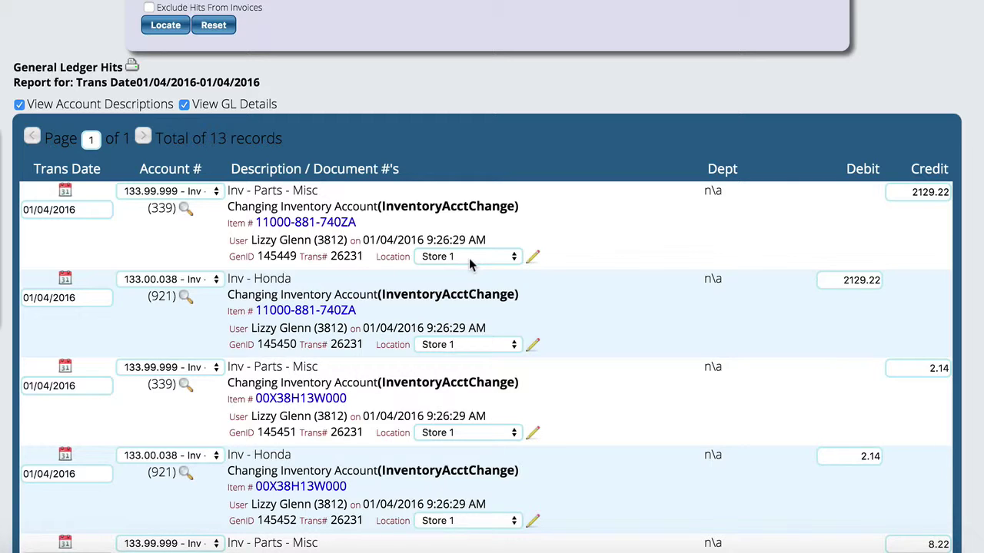
{"action": "left_click", "coordinate": [471, 264]}
{"action": "left_click", "coordinate": [676, 252]}
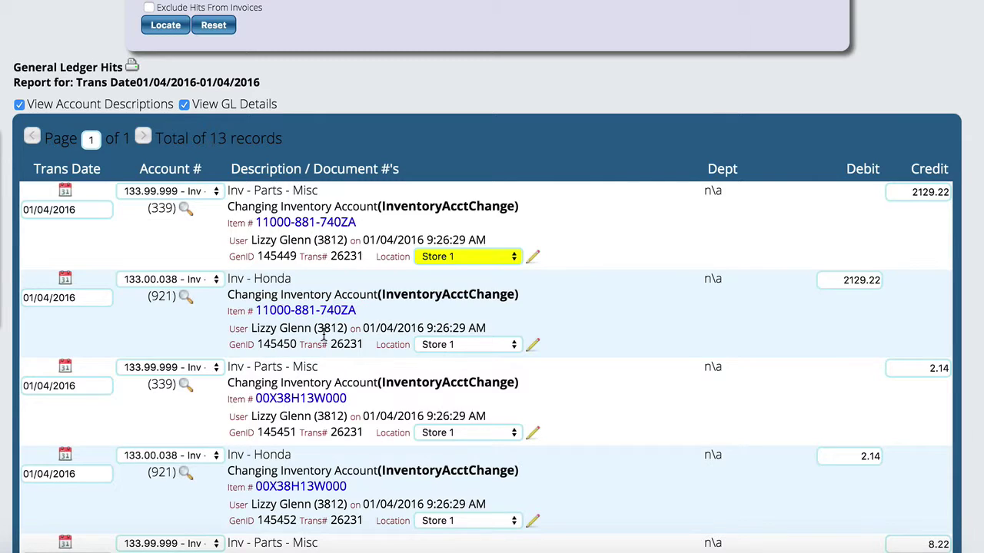
{"action": "scroll", "coordinate": [326, 331], "scroll_direction": "down", "scroll_amount": 2}
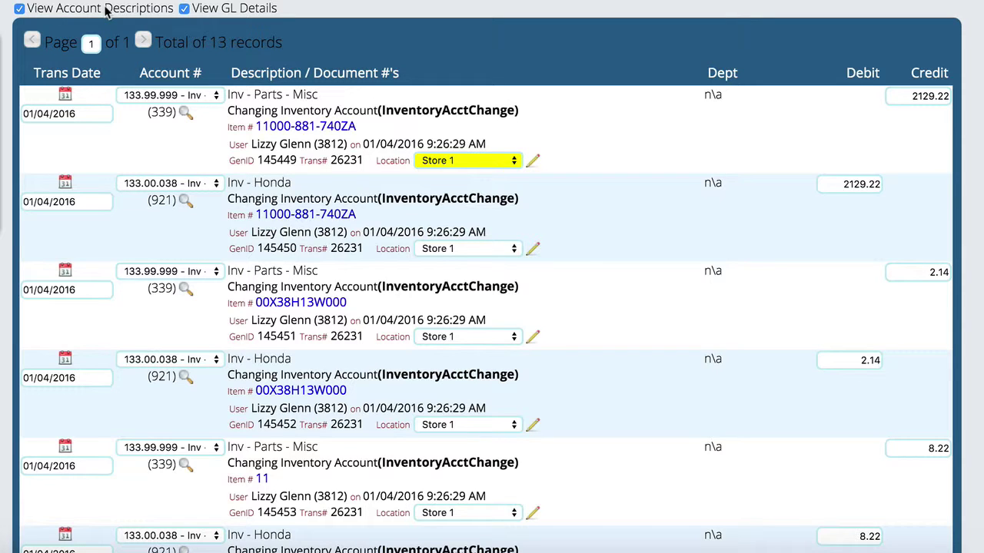
Hide the GL details and account descriptions in the ledger results, and show both again.
{"action": "left_click", "coordinate": [185, 8]}
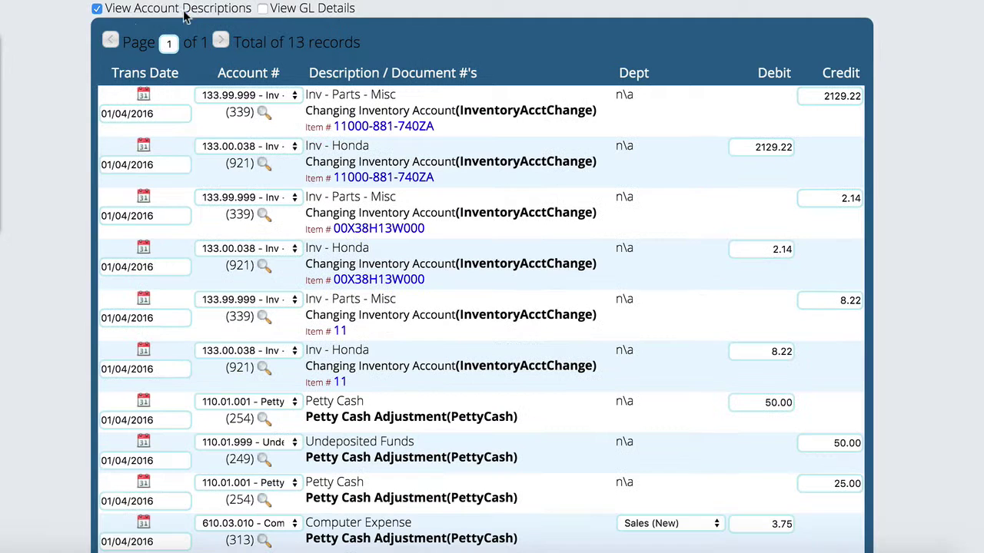
{"action": "left_click", "coordinate": [98, 9]}
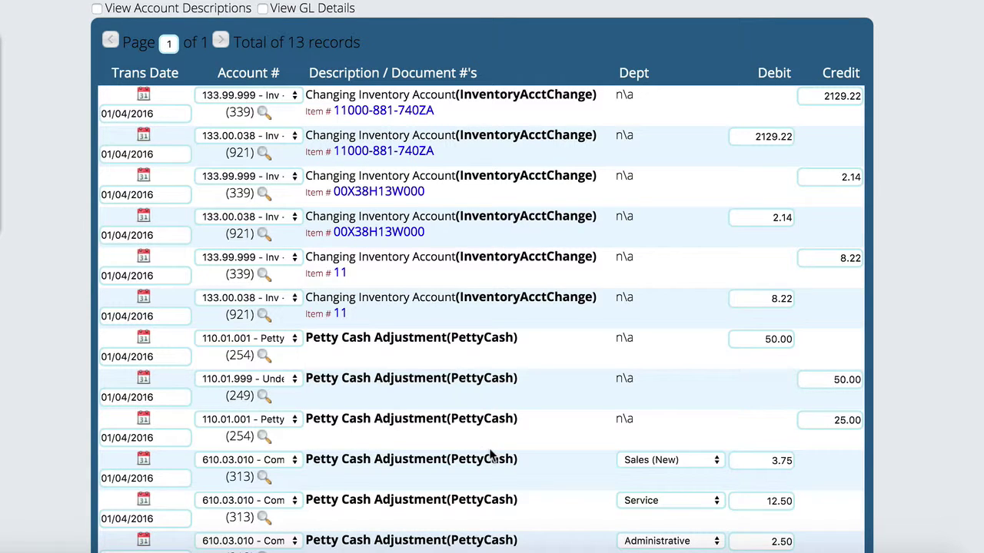
{"action": "left_click", "coordinate": [262, 8]}
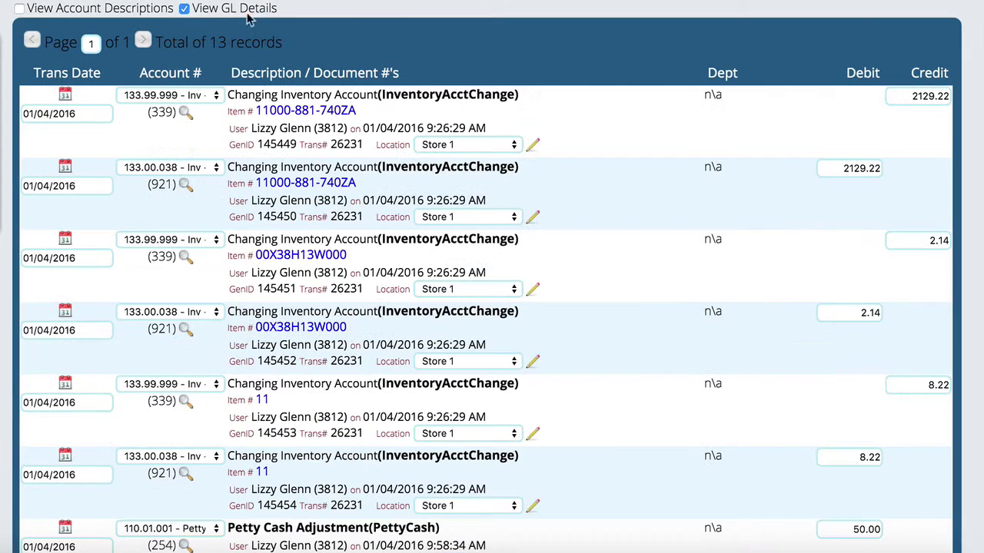
{"action": "left_click", "coordinate": [20, 9]}
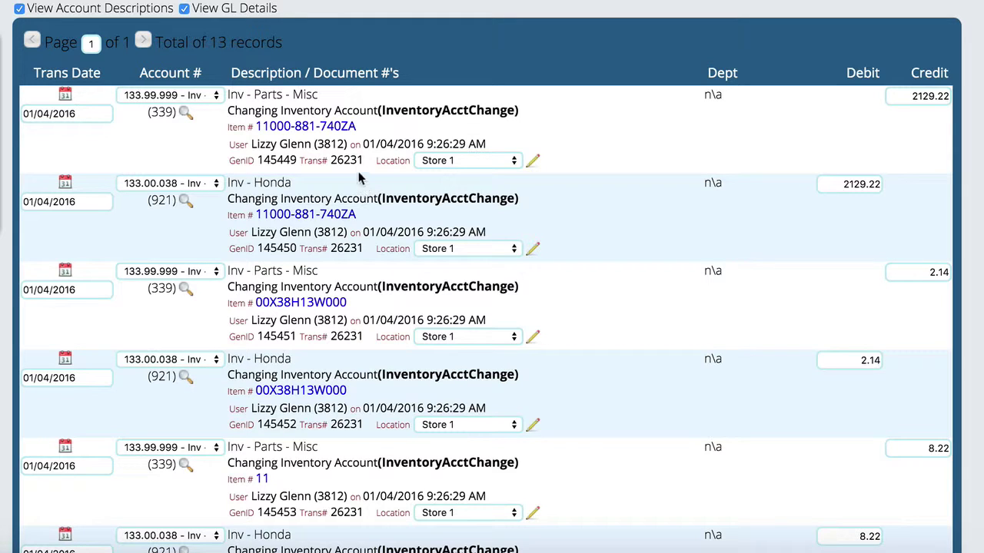
Compare the transaction numbers of the first two ledger entries by highlighting them.
{"action": "double_click", "coordinate": [351, 160]}
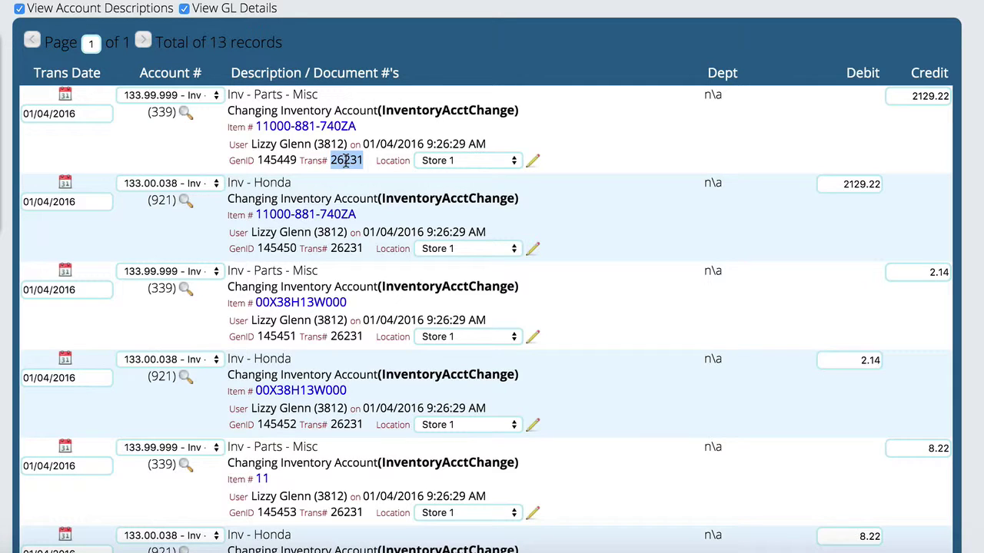
{"action": "double_click", "coordinate": [346, 248]}
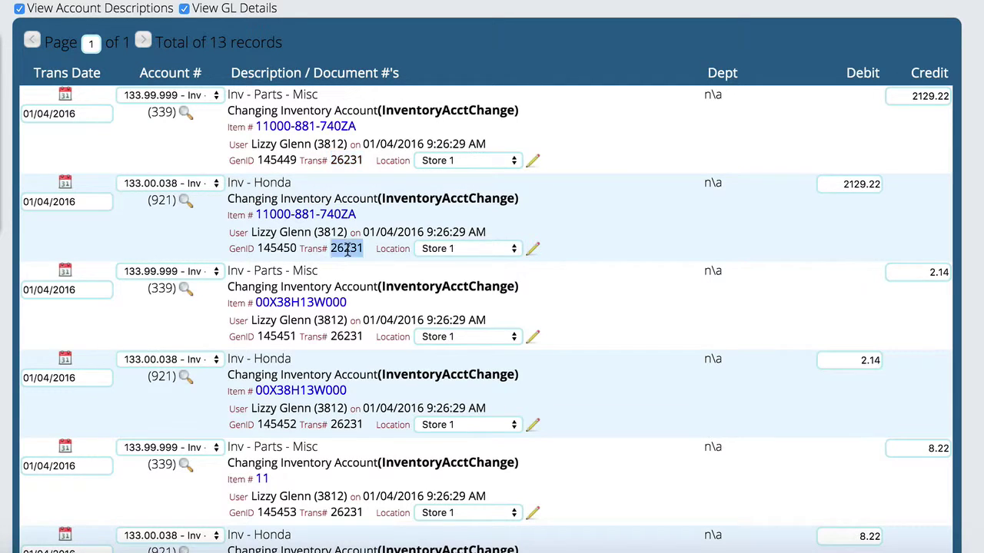
{"action": "left_click", "coordinate": [351, 328]}
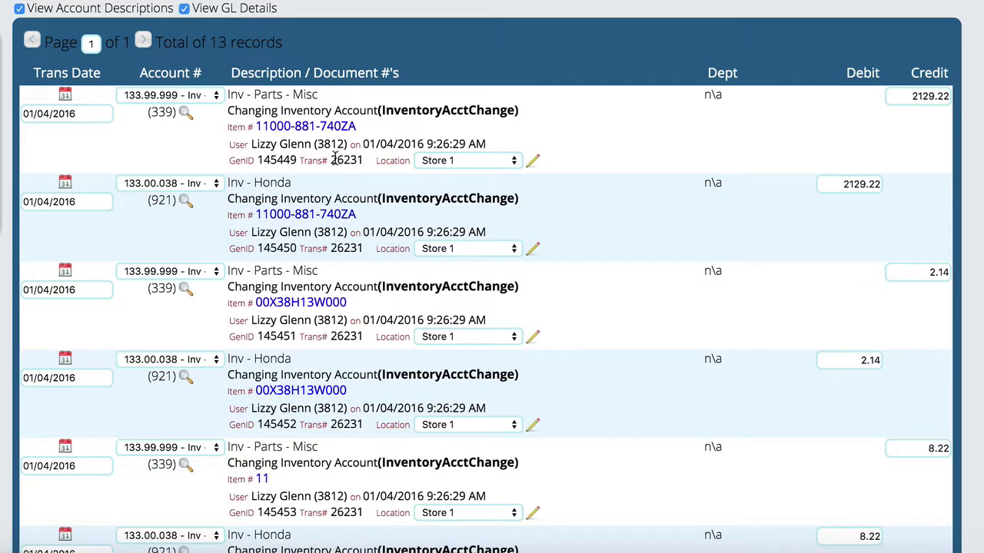
{"action": "left_click_drag", "start_coordinate": [330, 160], "coordinate": [361, 160]}
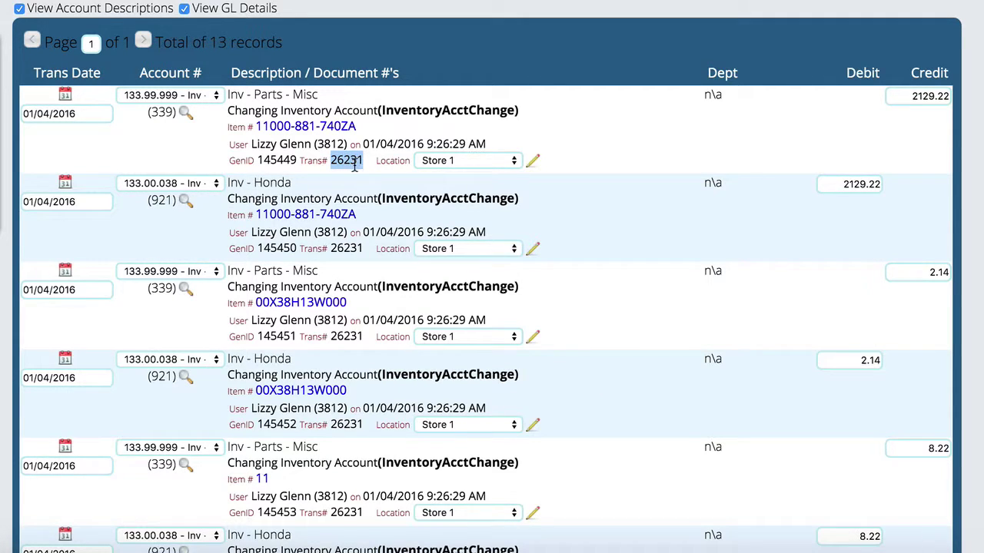
Start a new general ledger adjustment and set its date to 01/04/2016.
{"action": "scroll", "coordinate": [353, 165], "scroll_direction": "up", "scroll_amount": 5}
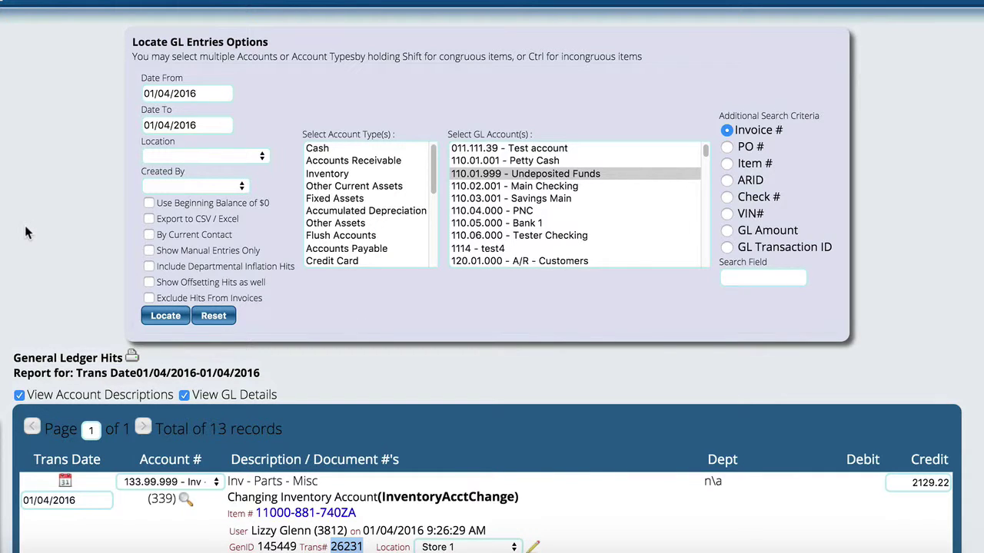
{"action": "scroll", "coordinate": [25, 225], "scroll_direction": "down", "scroll_amount": 3}
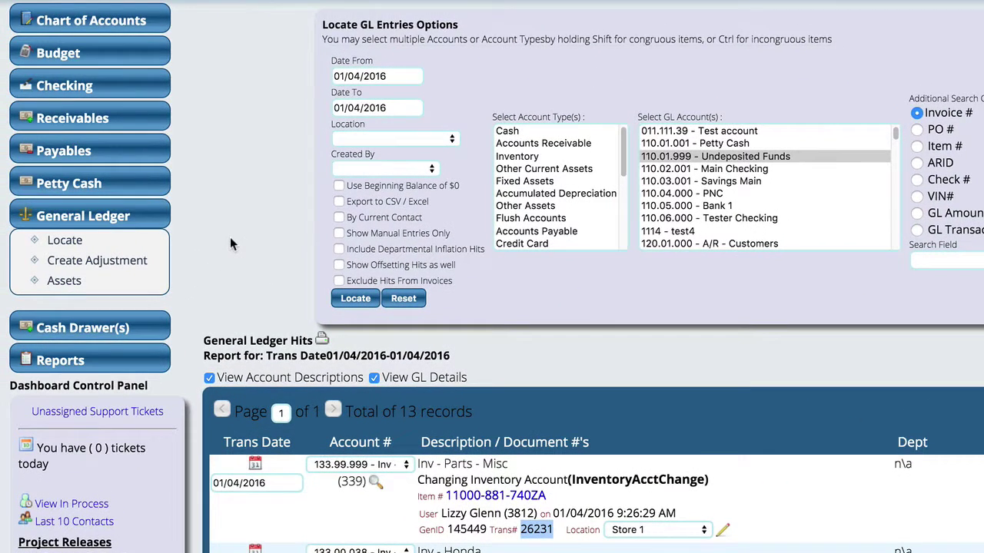
{"action": "left_click", "coordinate": [230, 244]}
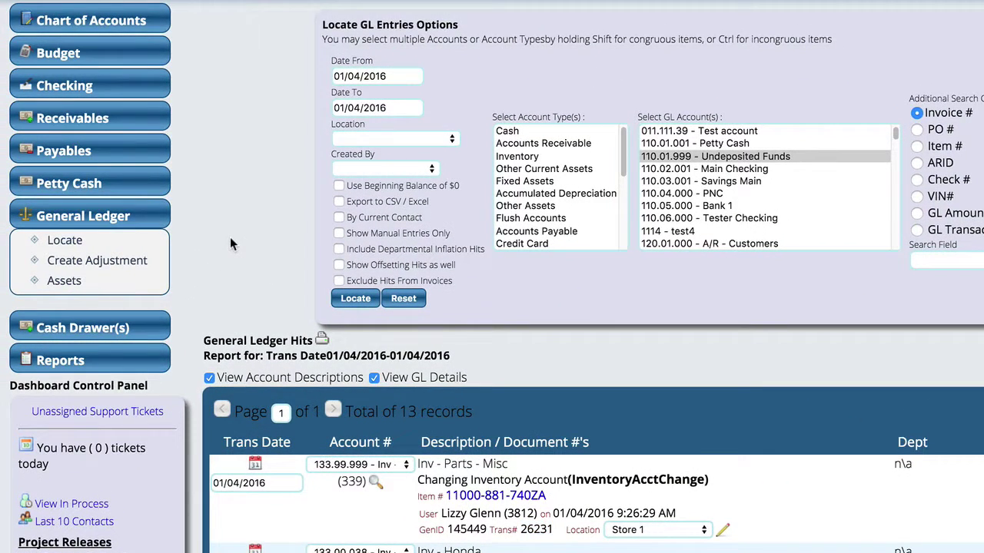
{"action": "left_click", "coordinate": [102, 265]}
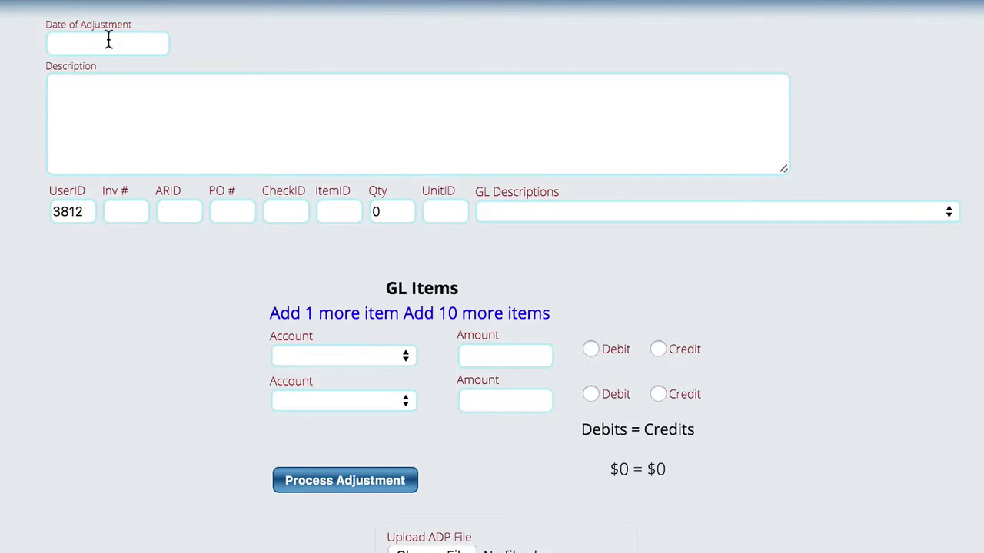
{"action": "left_click", "coordinate": [374, 123]}
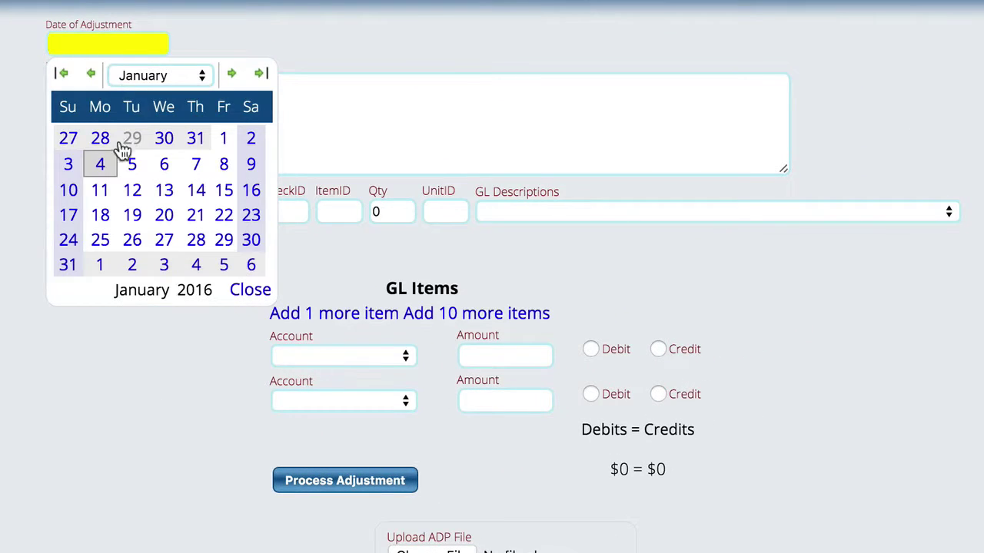
{"action": "left_click", "coordinate": [101, 165]}
{"action": "left_click", "coordinate": [154, 126]}
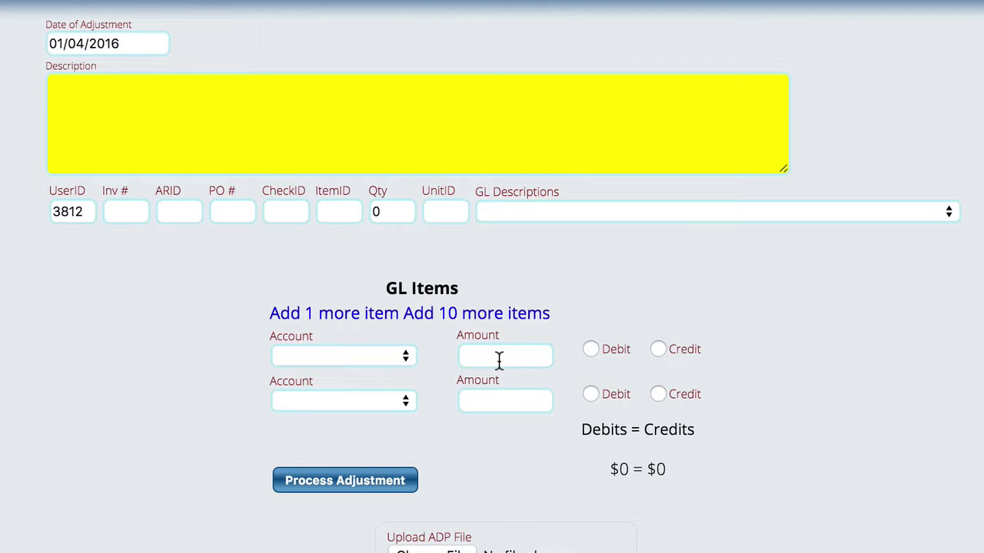
Fill in the first GL item as a debit of 10 to the Petty Cash account.
{"action": "left_click", "coordinate": [331, 356]}
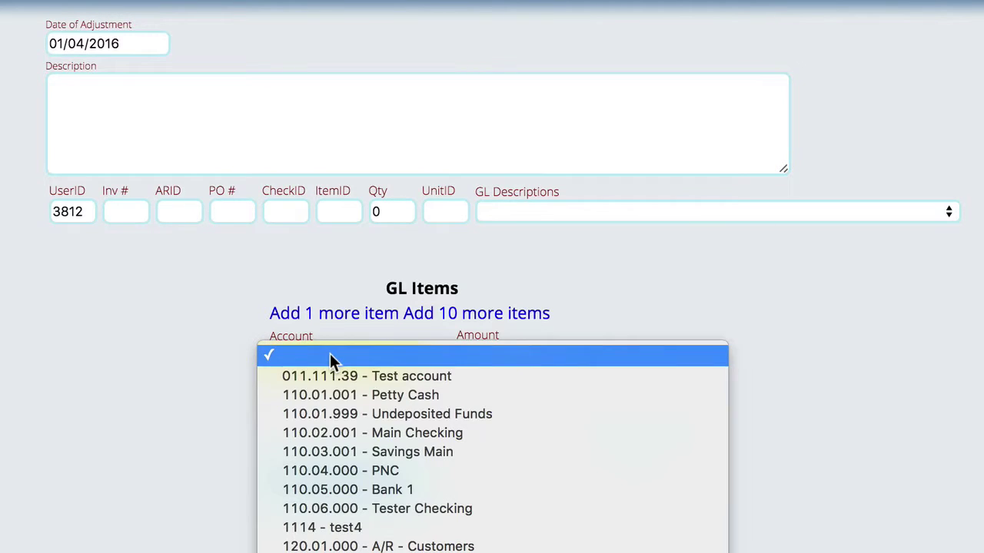
{"action": "left_click", "coordinate": [409, 395]}
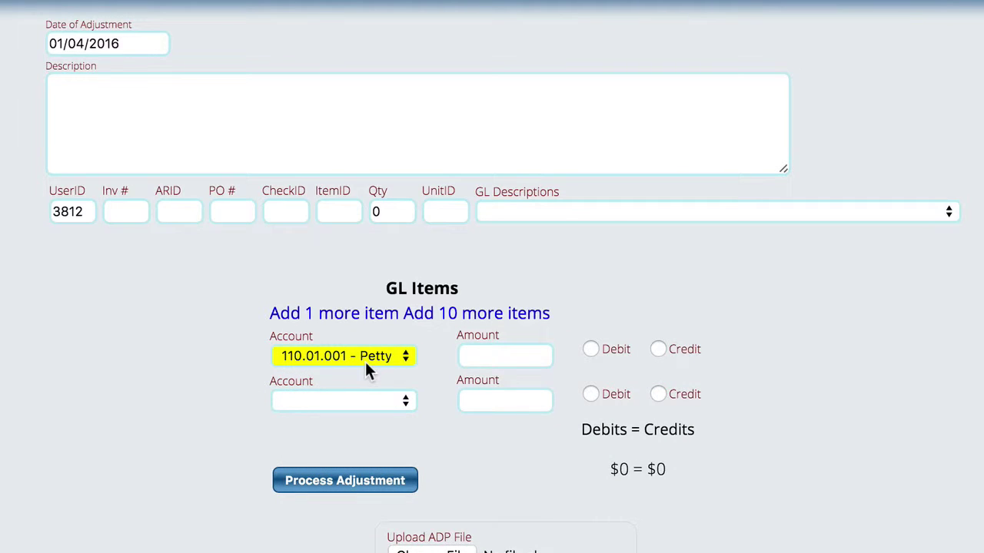
{"action": "left_click", "coordinate": [507, 354]}
{"action": "type", "text": "10"}
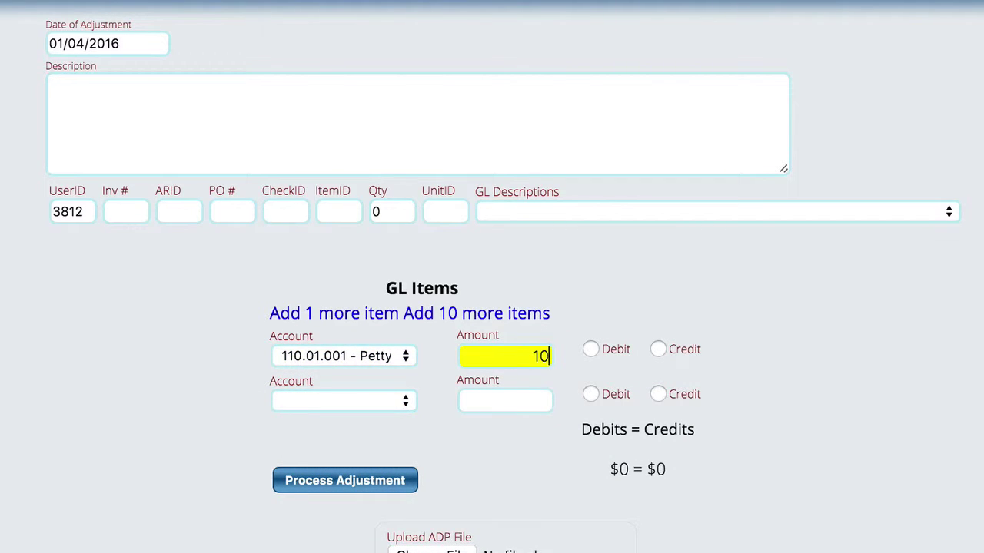
{"action": "left_click", "coordinate": [590, 349]}
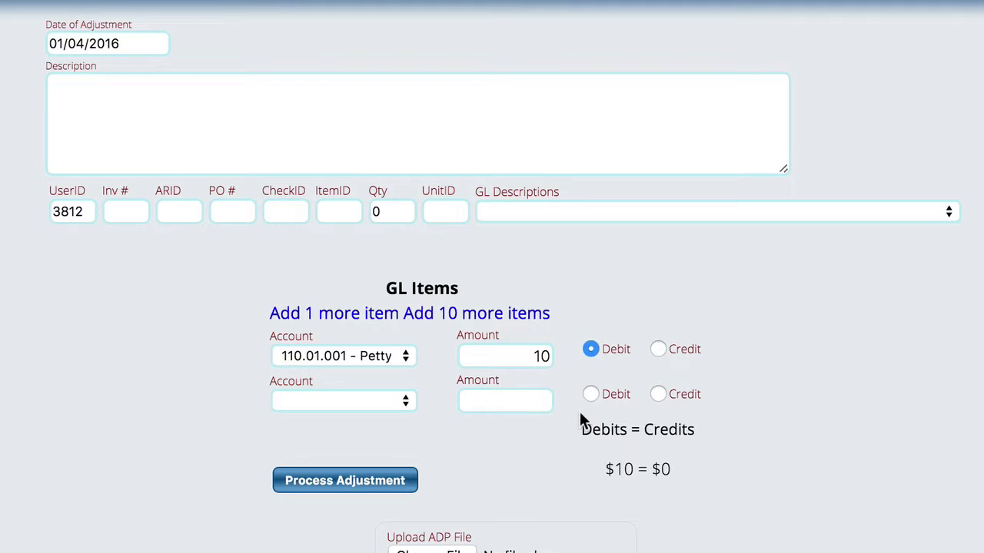
Fill in the second GL item as a credit of 10 to Bank 1 and check that debits equal credits.
{"action": "left_click", "coordinate": [315, 401]}
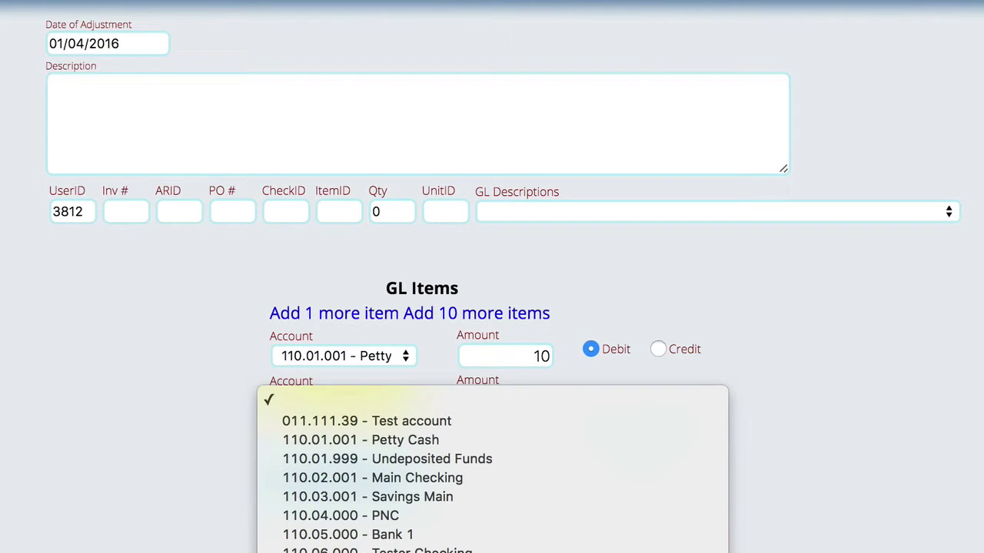
{"action": "left_click", "coordinate": [347, 534]}
{"action": "left_click", "coordinate": [511, 400]}
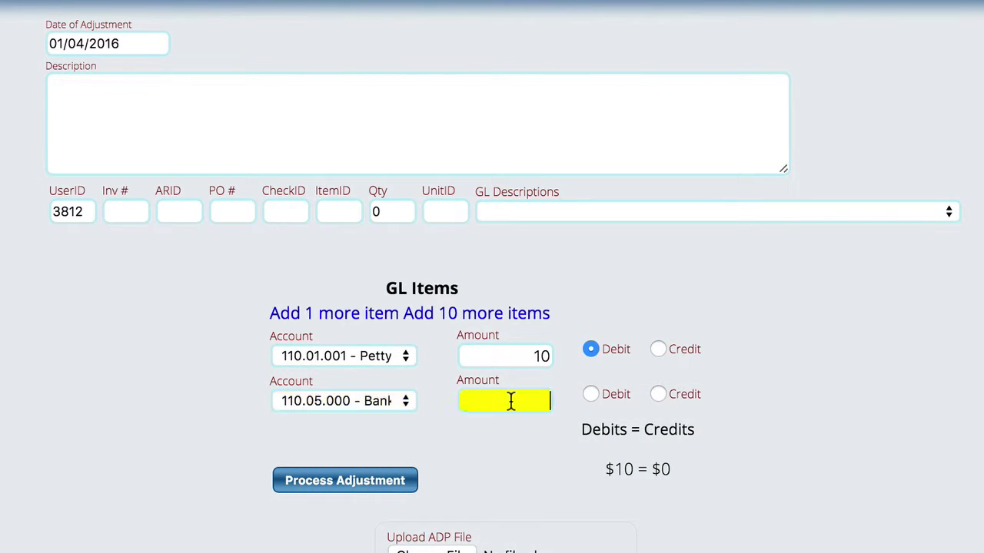
{"action": "type", "text": "10"}
{"action": "left_click", "coordinate": [674, 395]}
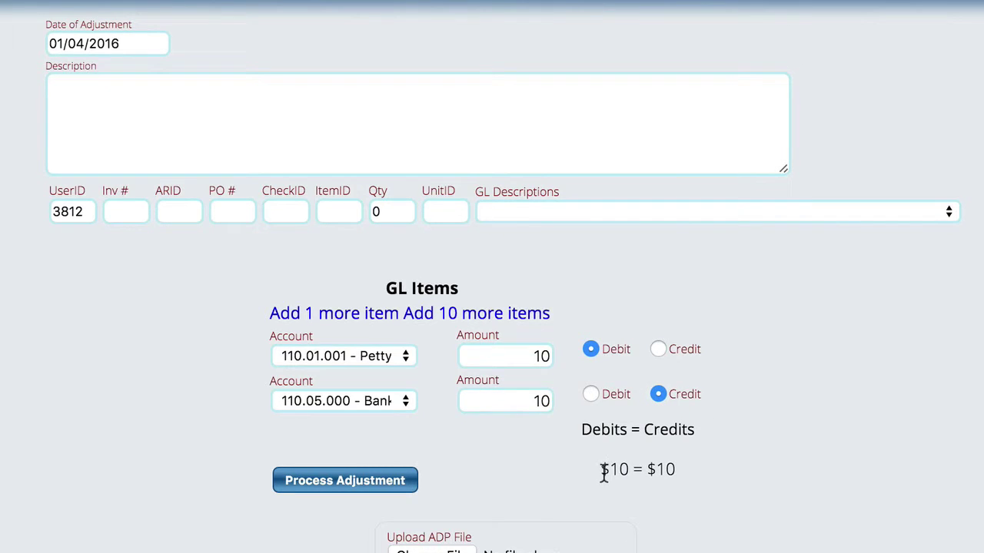
{"action": "left_click_drag", "start_coordinate": [603, 471], "coordinate": [710, 473]}
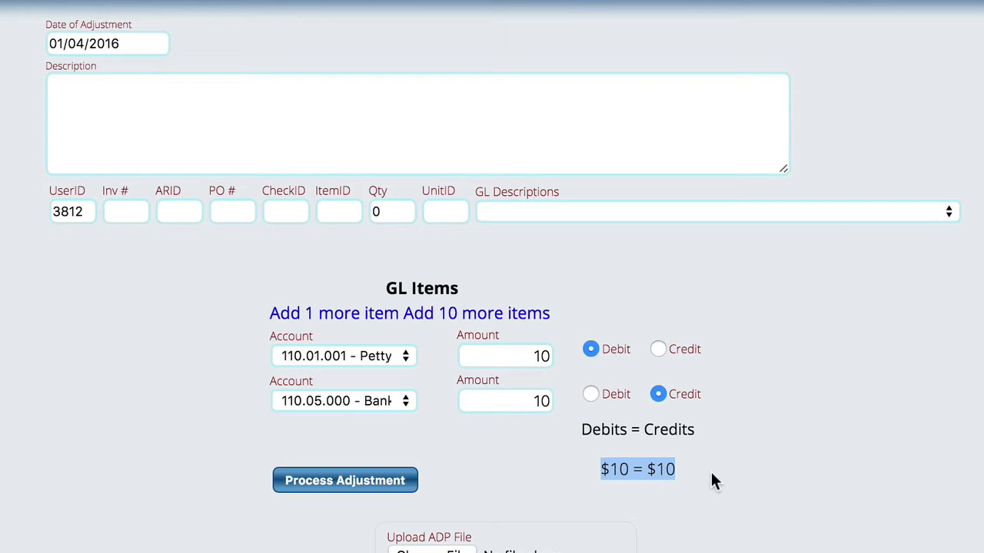